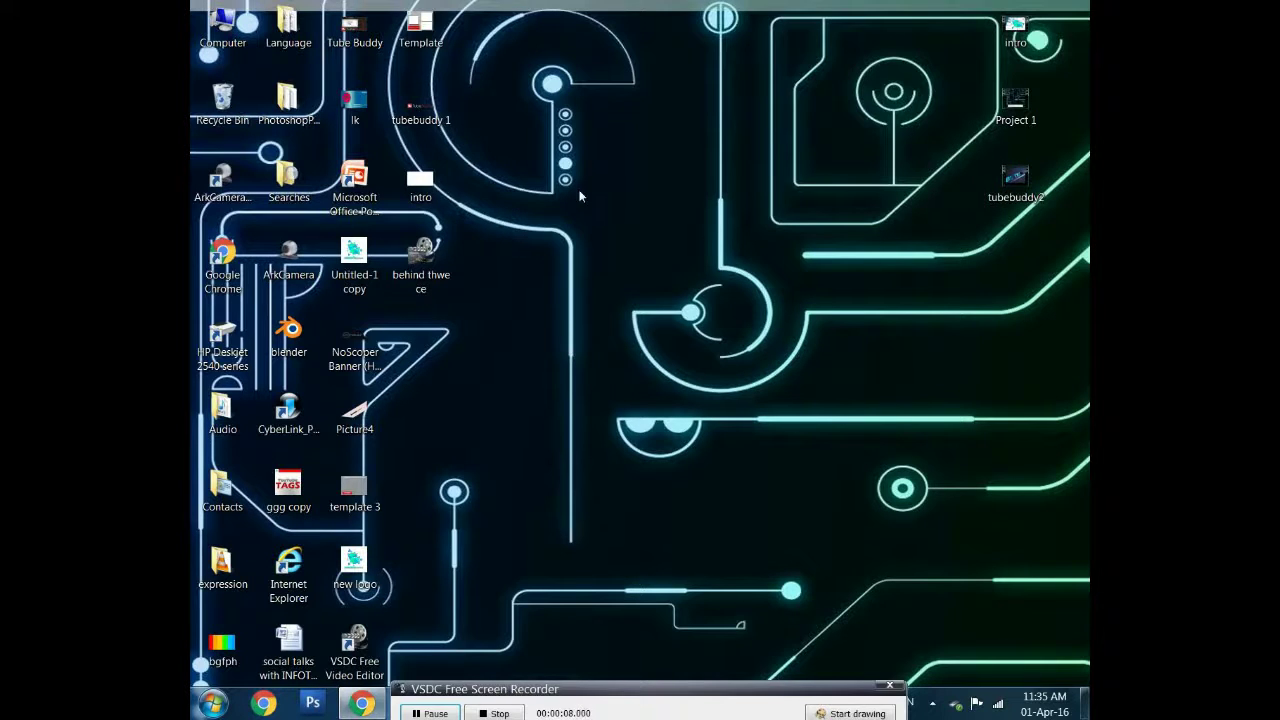
{"action": "left_click_drag", "start_coordinate": [547, 158], "coordinate": [724, 433]}
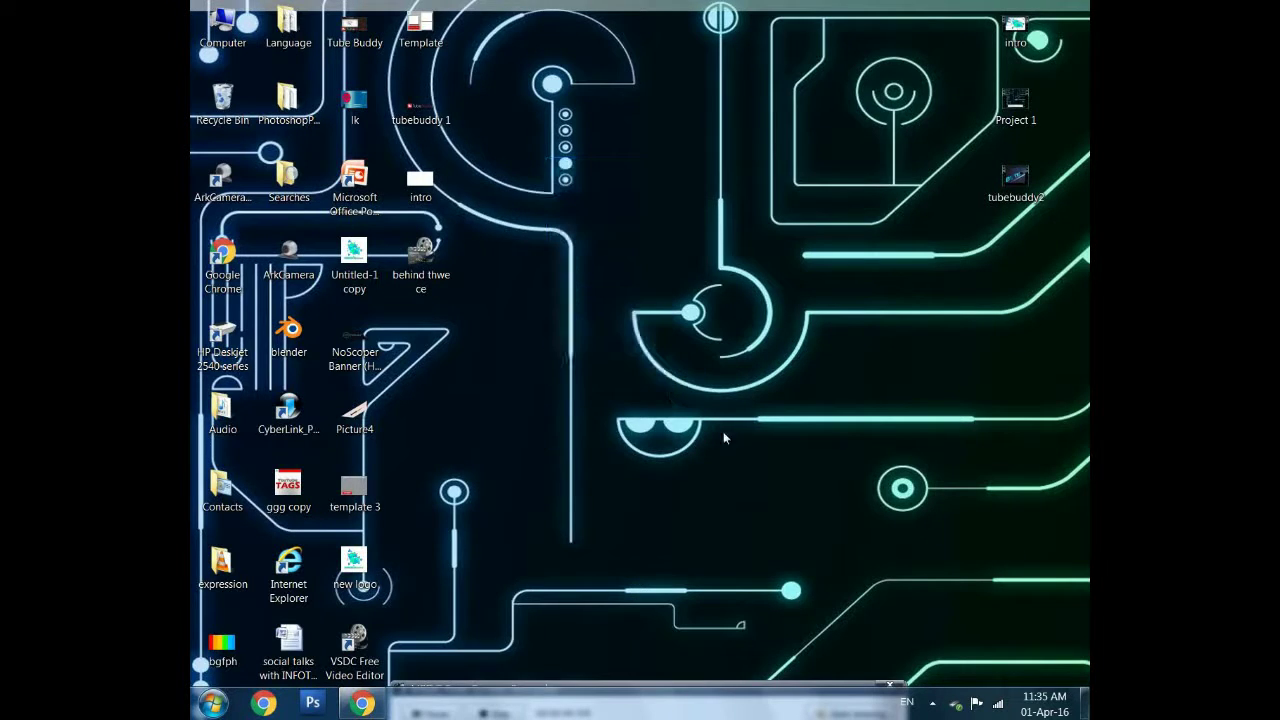
{"action": "left_click_drag", "start_coordinate": [575, 298], "coordinate": [577, 372]}
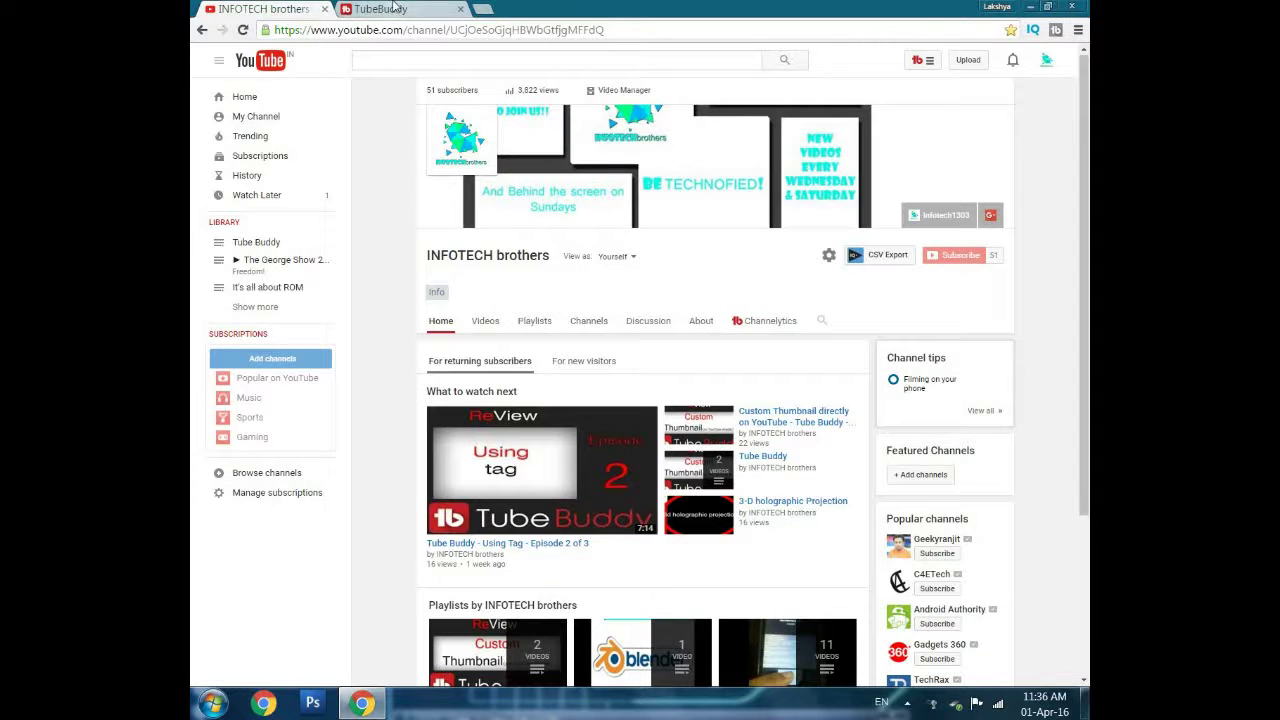
Step: Look at the TubeBuddy website, then return to the INFOTECH brothers channel page
{"action": "left_click", "coordinate": [395, 8]}
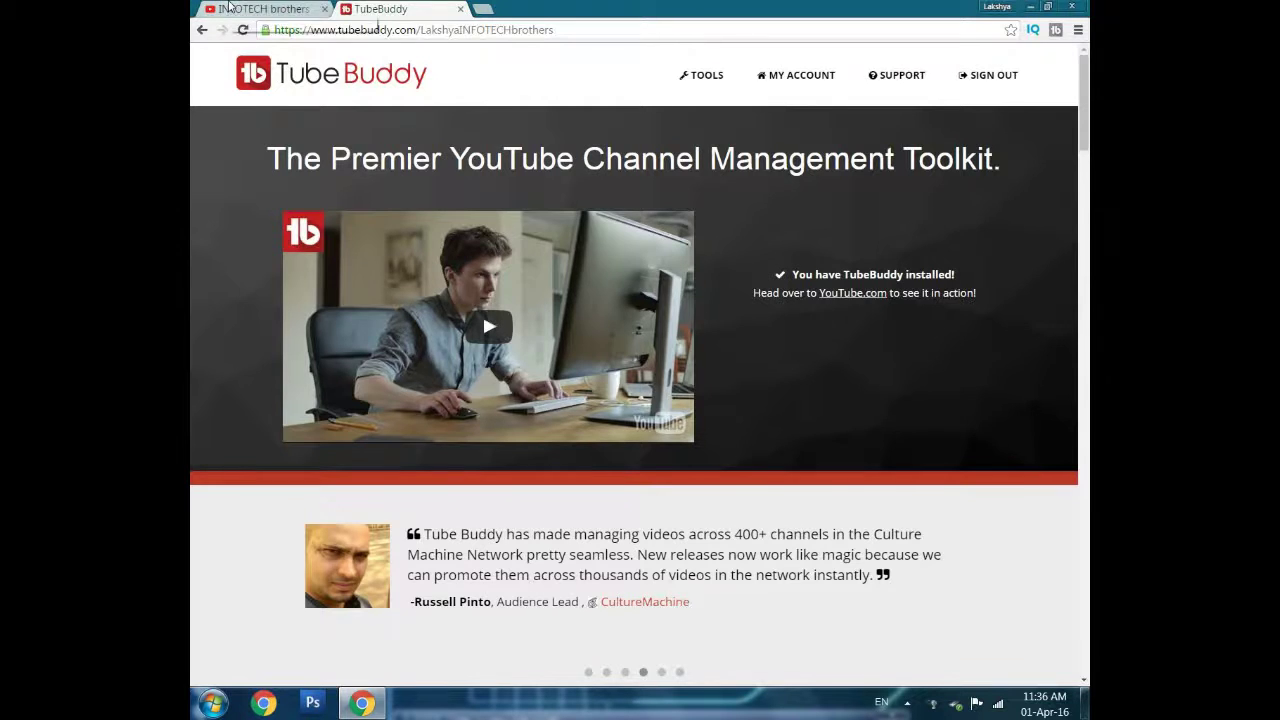
{"action": "left_click", "coordinate": [237, 12]}
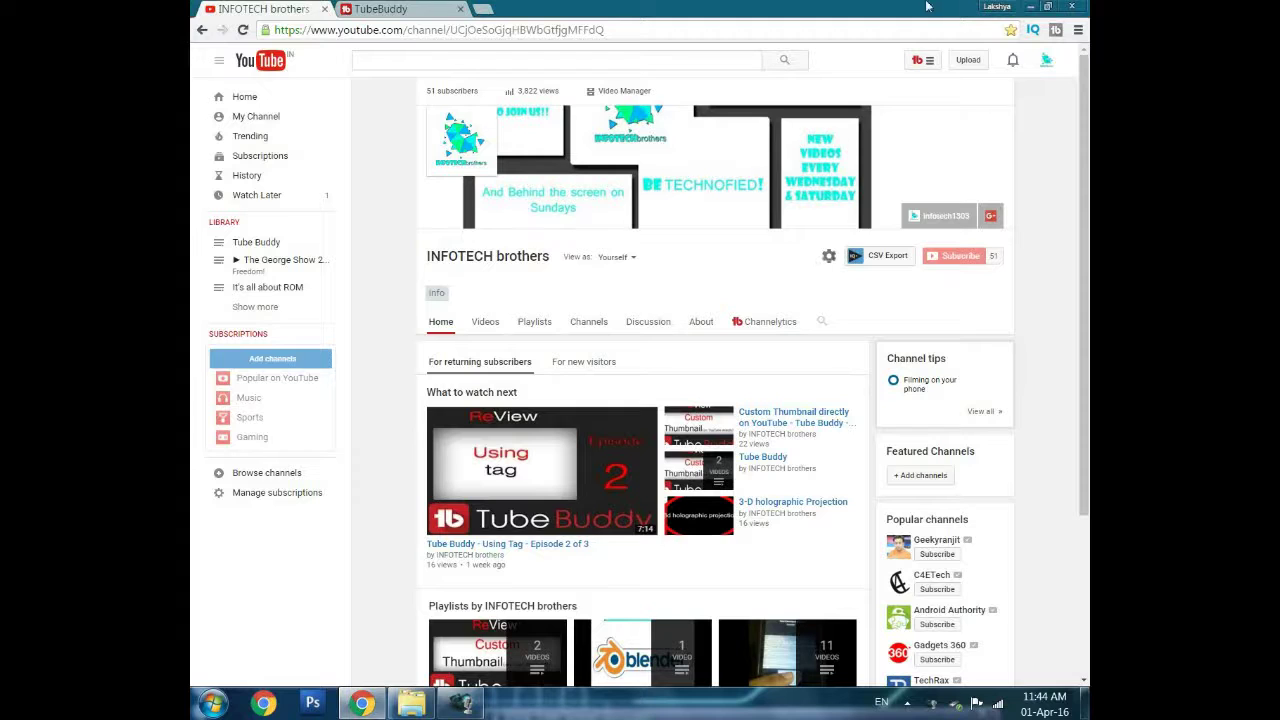
Step: Use the TubeBuddy quick links to visit the Dashboard and go on to the channel's My Videos list
{"action": "left_click", "coordinate": [927, 62]}
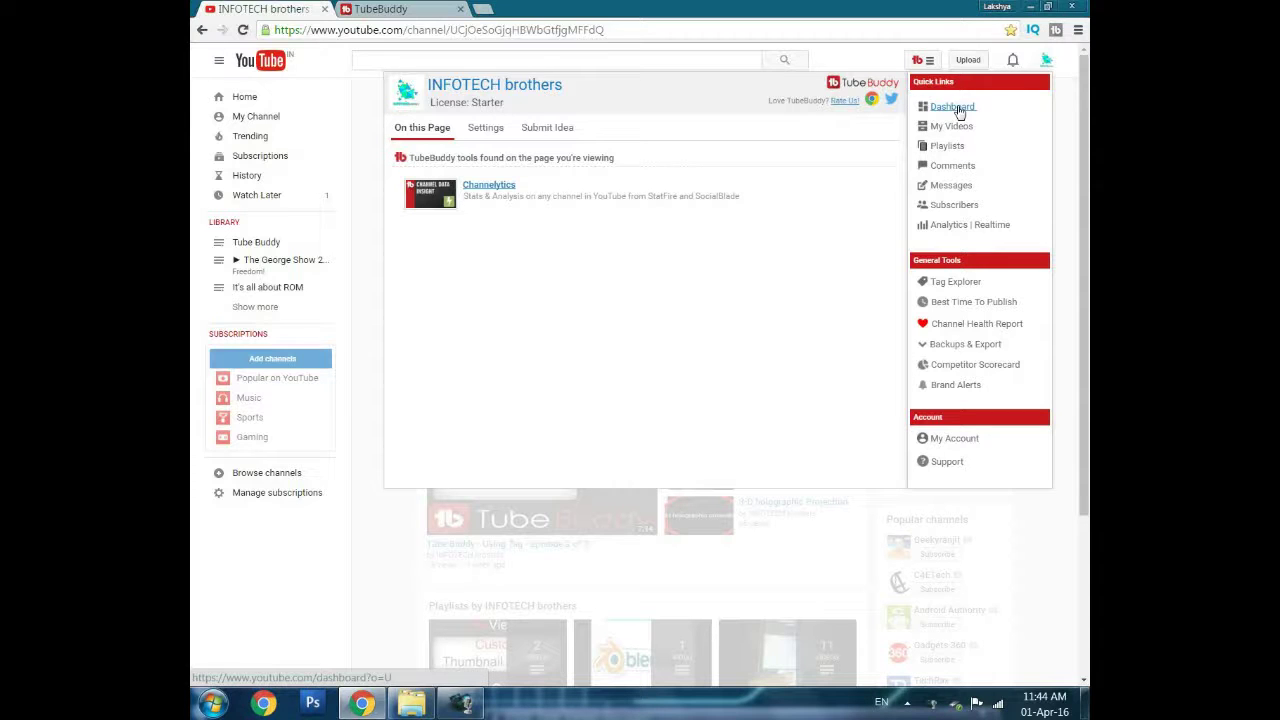
{"action": "left_click", "coordinate": [955, 107]}
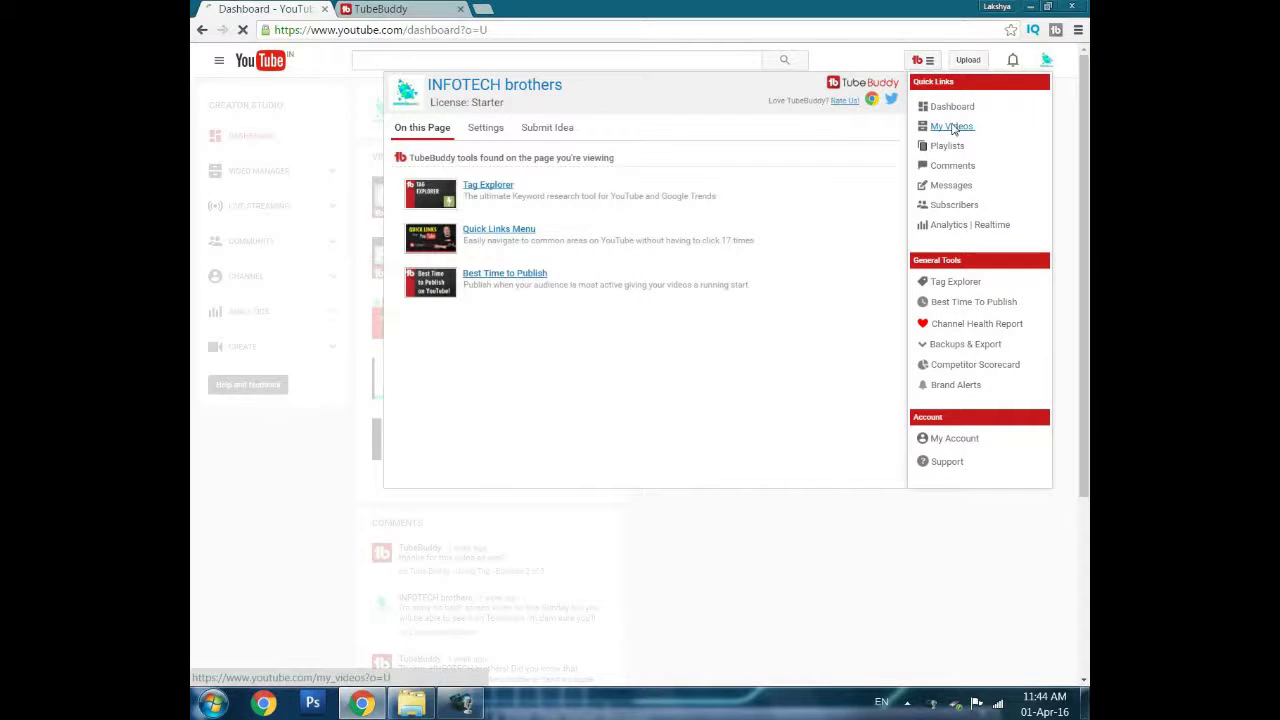
{"action": "left_click", "coordinate": [951, 127]}
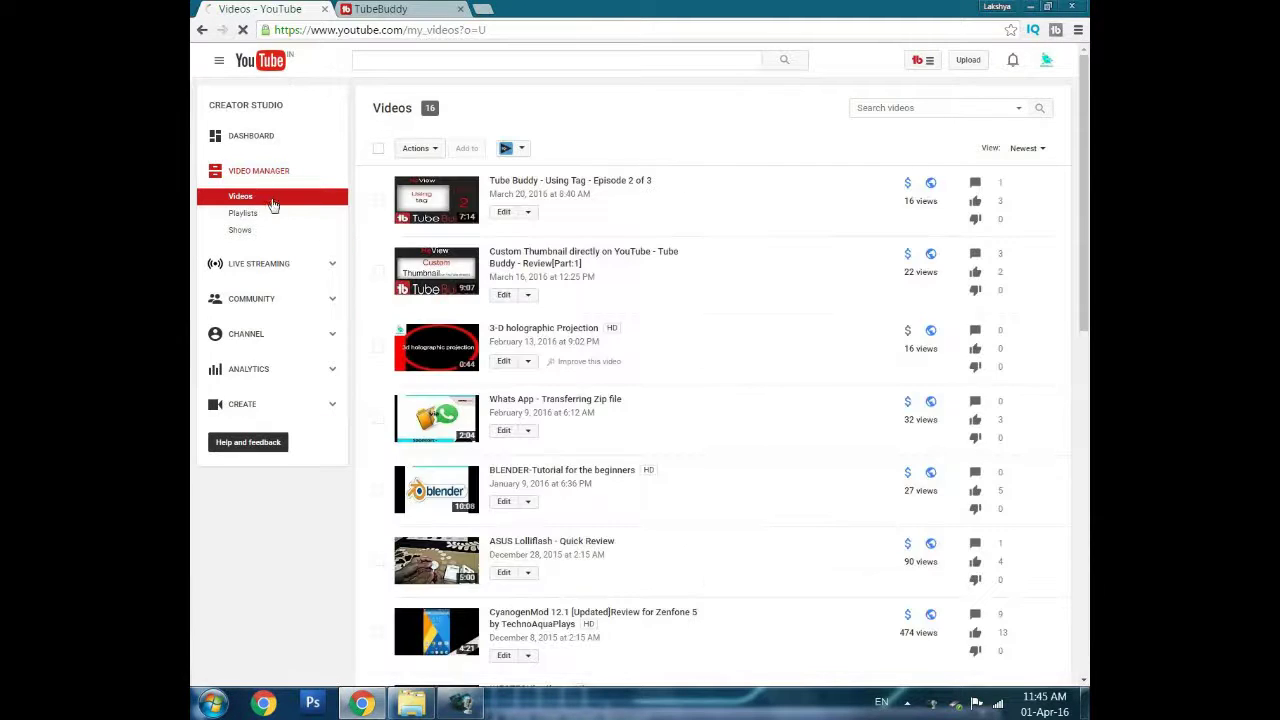
{"action": "left_click", "coordinate": [240, 197]}
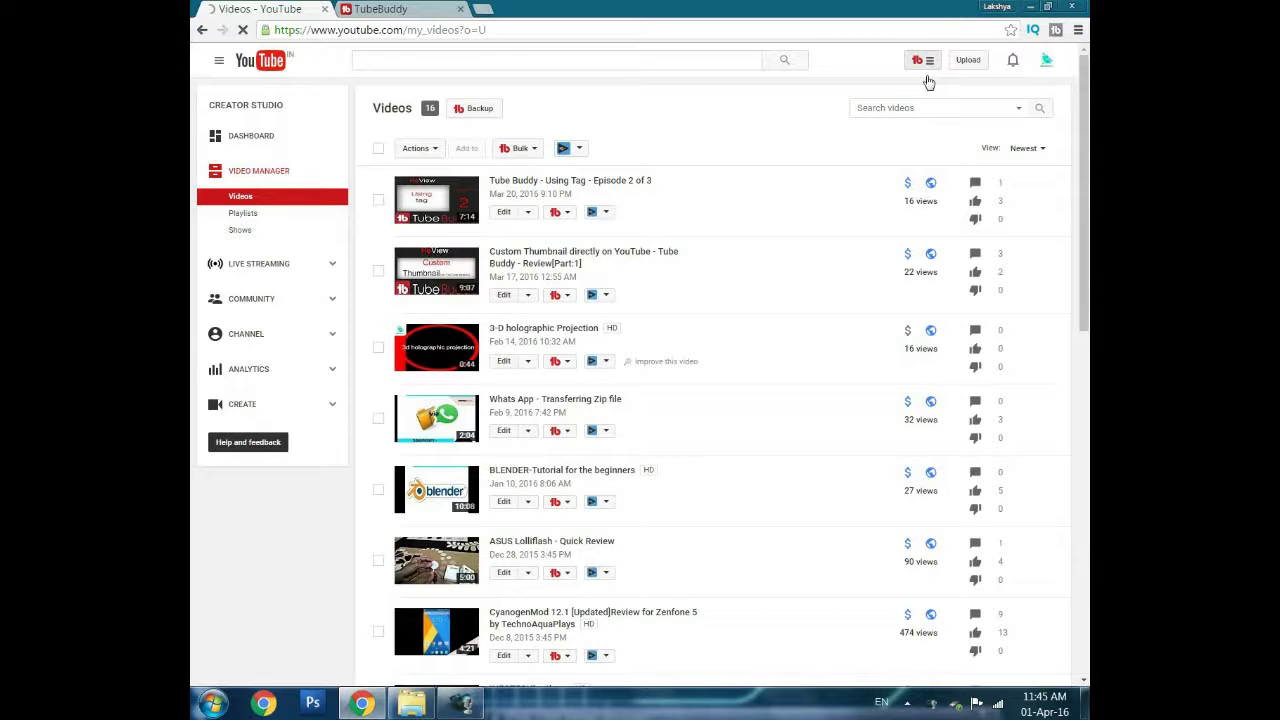
Step: Review the TubeBuddy tools and links offered for the Videos page, then close the overview and glance over the video list
{"action": "left_click", "coordinate": [927, 78]}
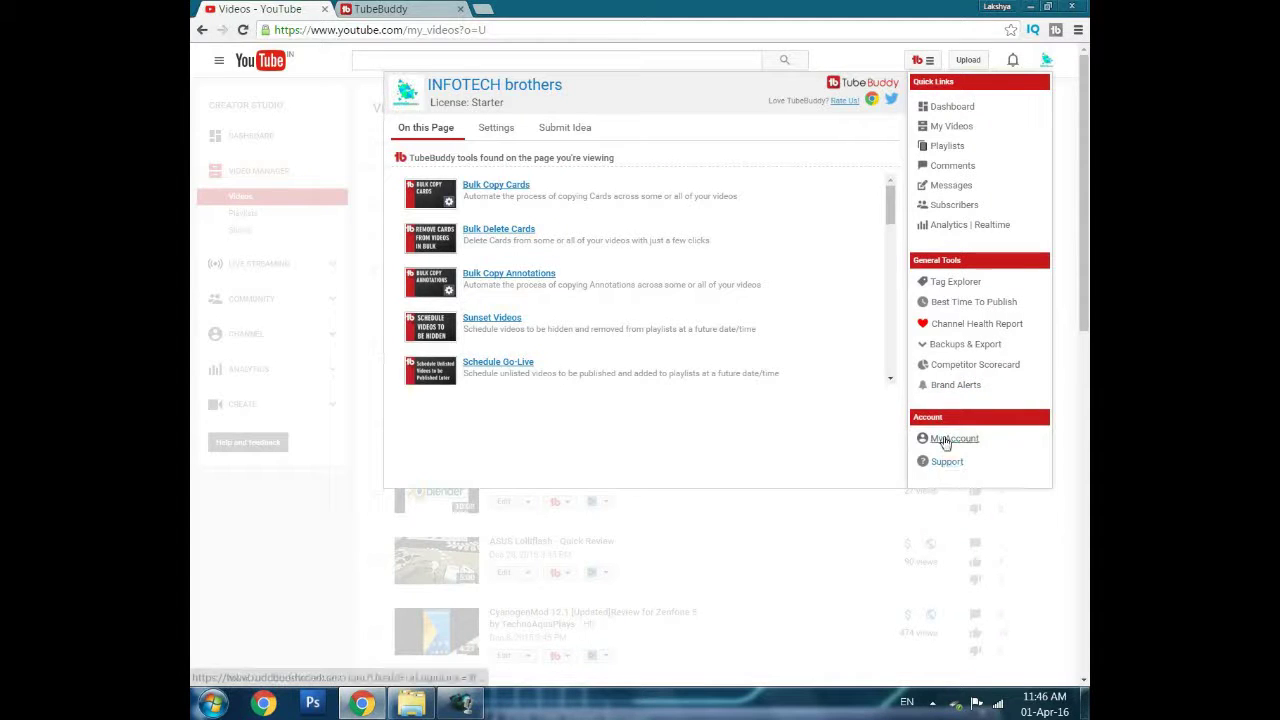
{"action": "left_click", "coordinate": [870, 532]}
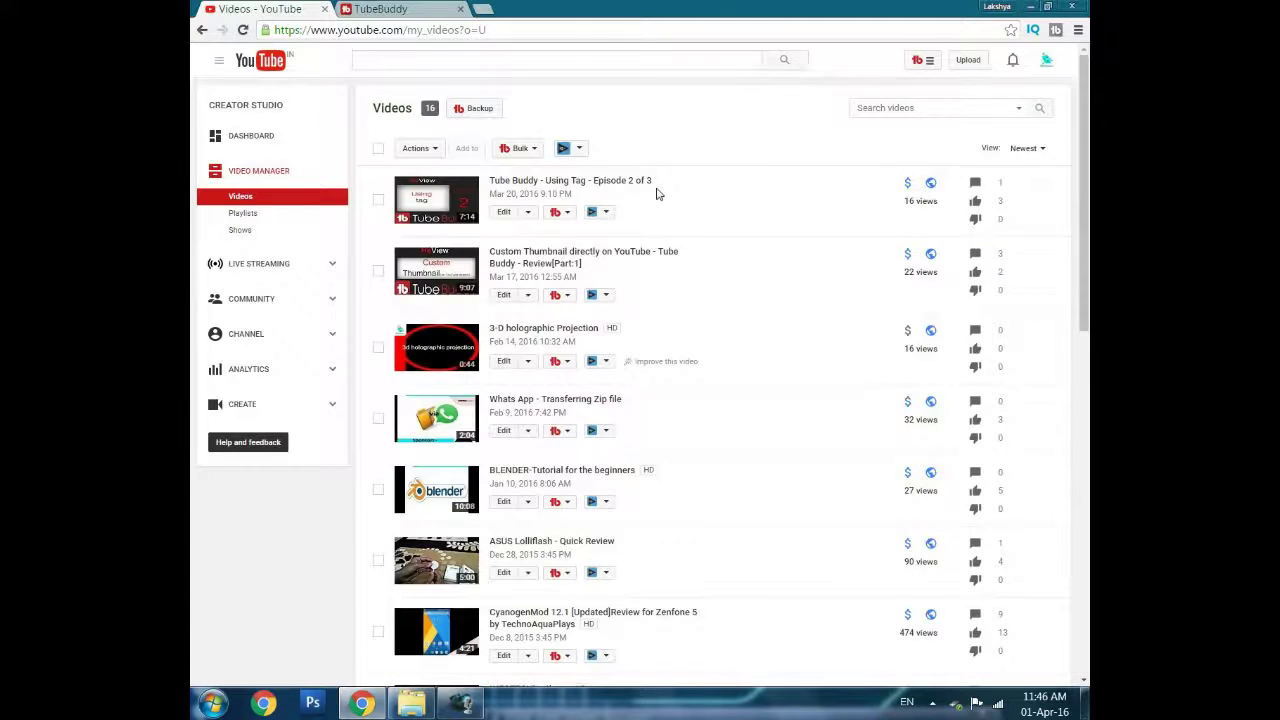
{"action": "scroll", "coordinate": [660, 240], "scroll_direction": "down", "scroll_amount": 1}
{"action": "scroll", "coordinate": [660, 240], "scroll_direction": "up", "scroll_amount": 1}
Step: View the Advanced Video Embed options for the "Tube Buddy - Using Tag - Episode 2 of 3" video and close them
{"action": "left_click", "coordinate": [558, 212]}
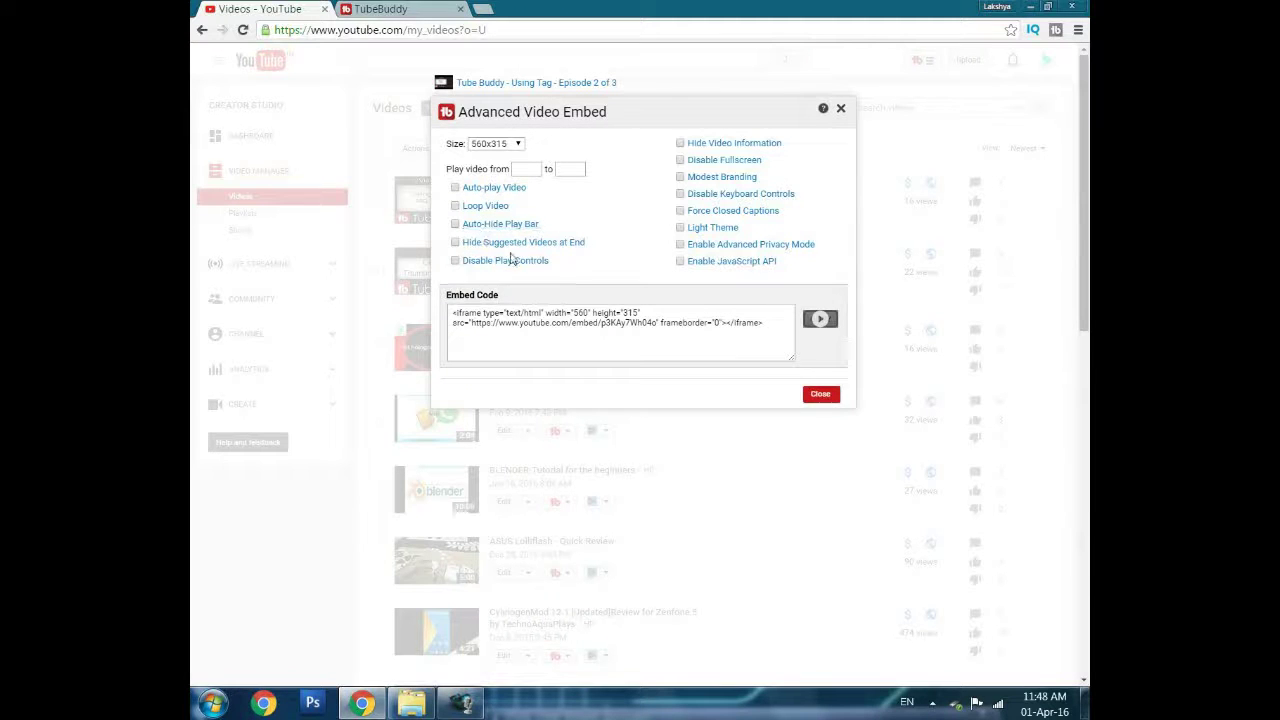
{"action": "left_click", "coordinate": [820, 394]}
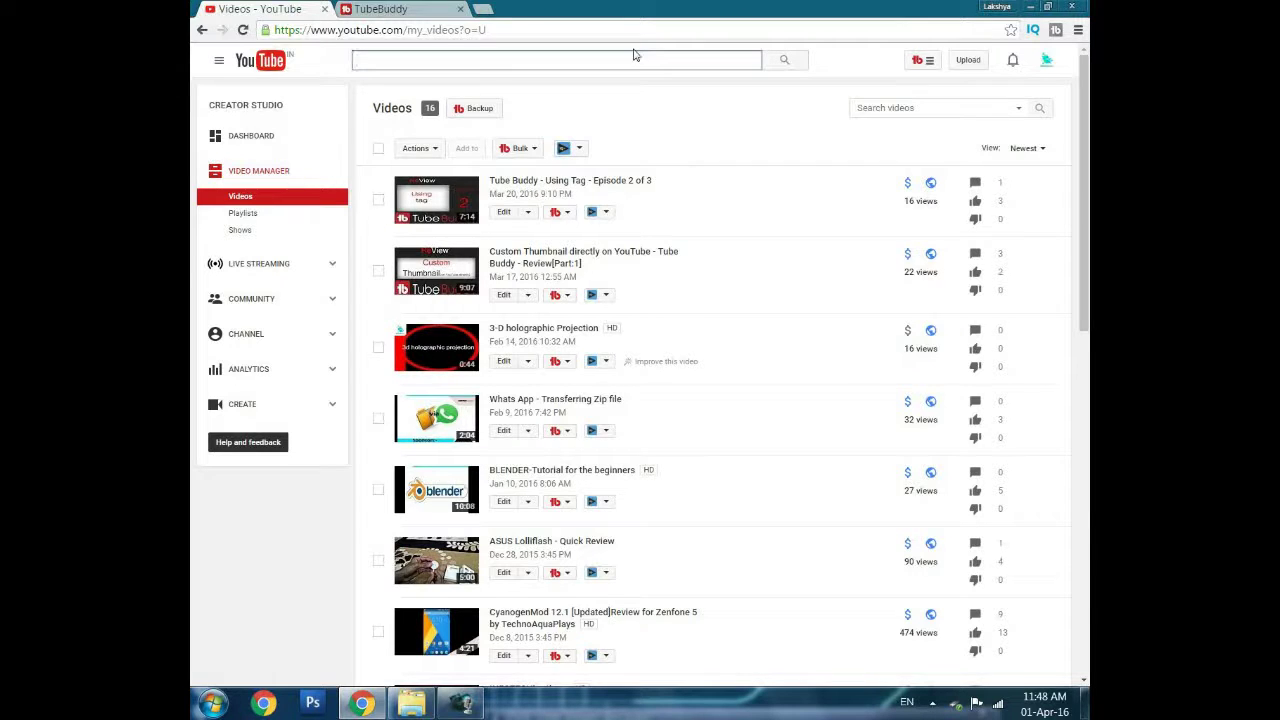
Step: Search YouTube for "tube buddy"
{"action": "type", "text": "tubve bud"}
{"action": "key", "text": "BackSpace"}
{"action": "key", "text": "BackSpace"}
{"action": "key", "text": "BackSpace"}
{"action": "type", "text": "e buddy"}
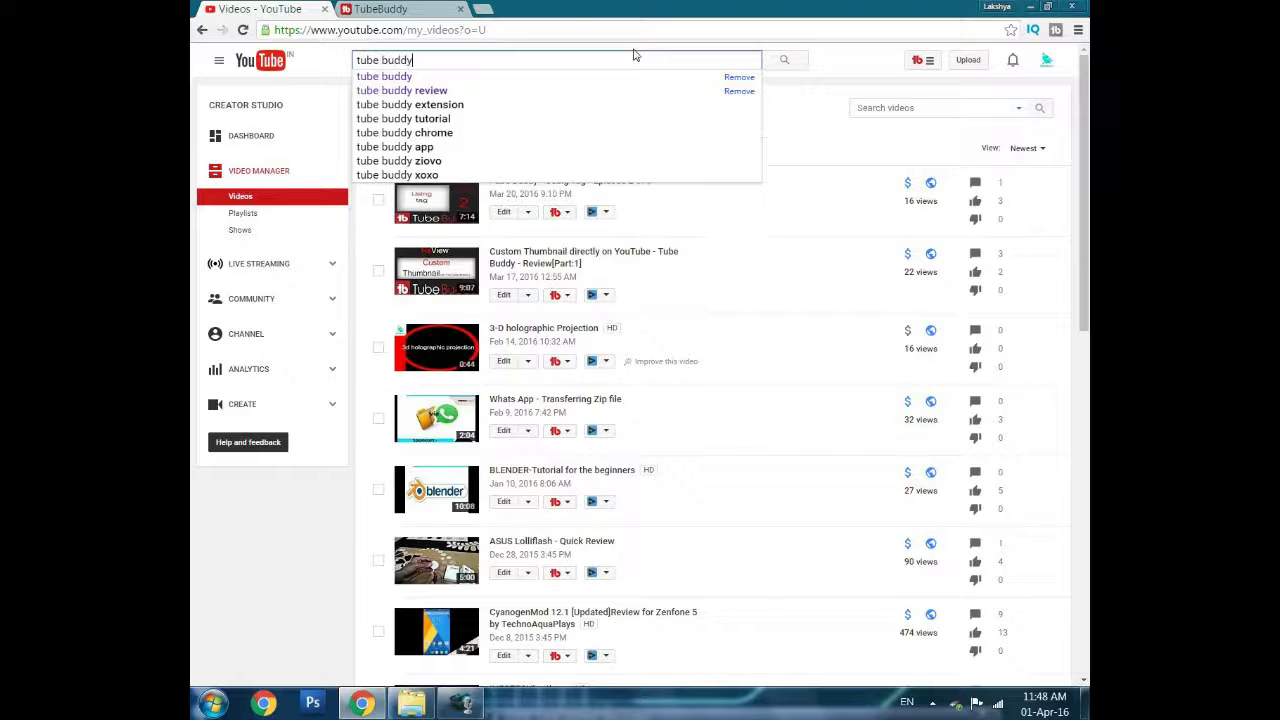
{"action": "key", "text": "Return"}
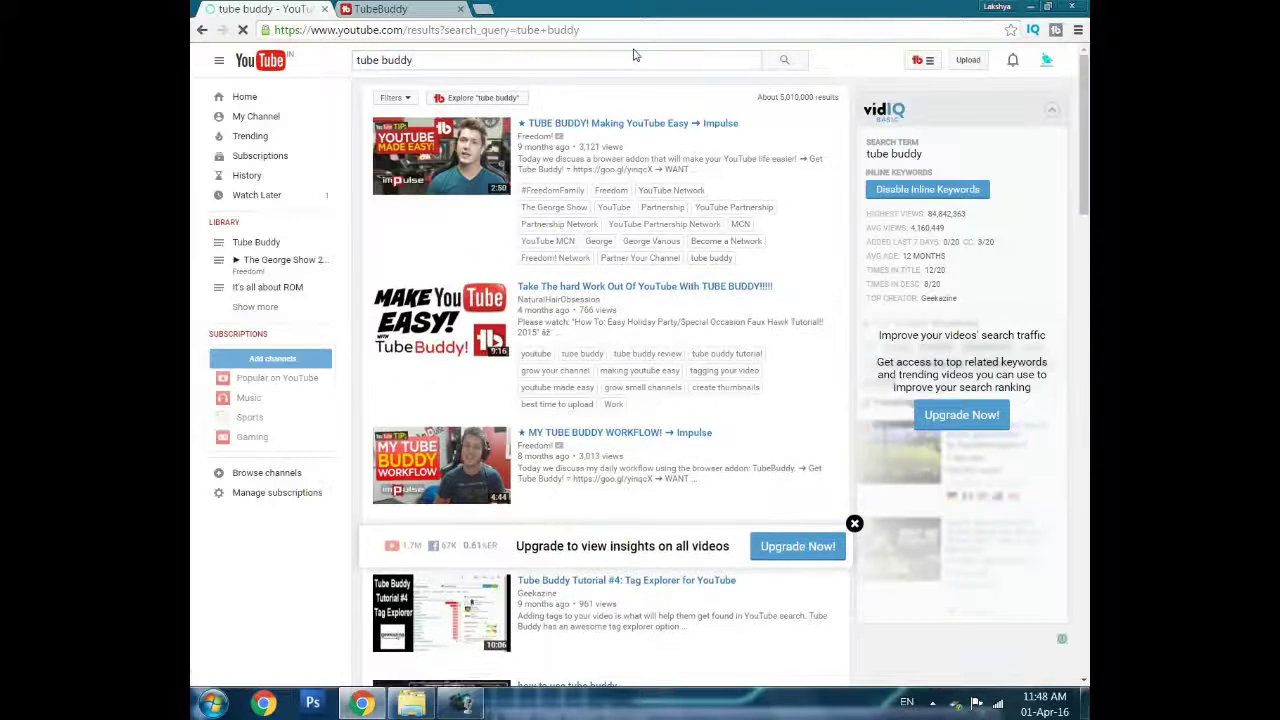
Step: Look through the "tube buddy" search results for TubeBuddy's own channel
{"action": "scroll", "coordinate": [606, 290], "scroll_direction": "down", "scroll_amount": 3}
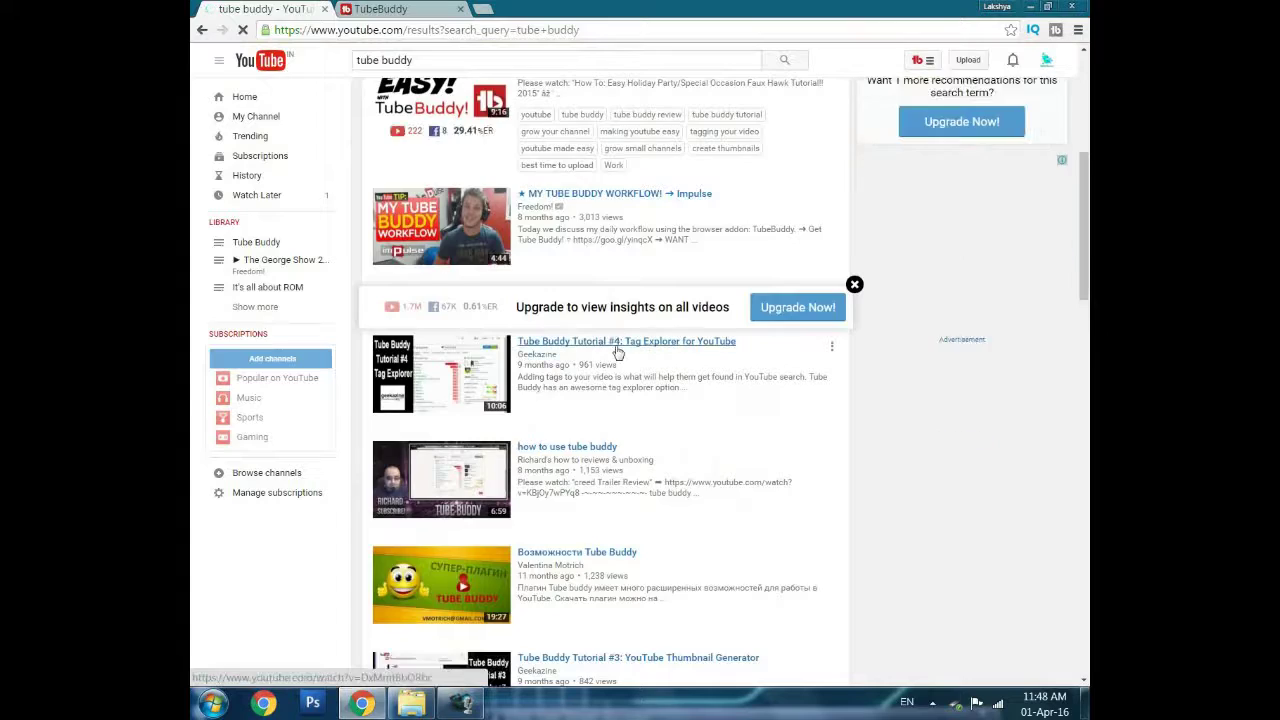
{"action": "scroll", "coordinate": [620, 350], "scroll_direction": "down", "scroll_amount": 2}
{"action": "scroll", "coordinate": [614, 297], "scroll_direction": "up", "scroll_amount": 6}
{"action": "scroll", "coordinate": [617, 268], "scroll_direction": "down", "scroll_amount": 2}
{"action": "scroll", "coordinate": [617, 268], "scroll_direction": "down", "scroll_amount": 15}
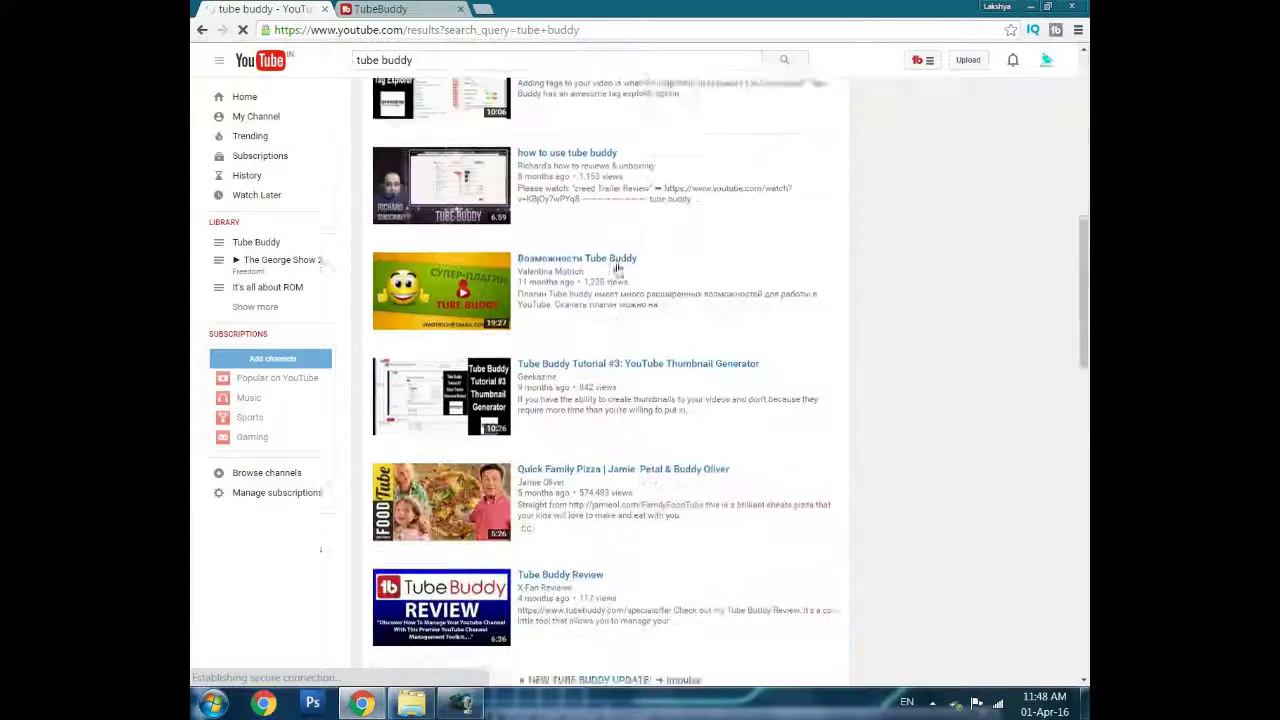
{"action": "scroll", "coordinate": [560, 300], "scroll_direction": "down", "scroll_amount": 5}
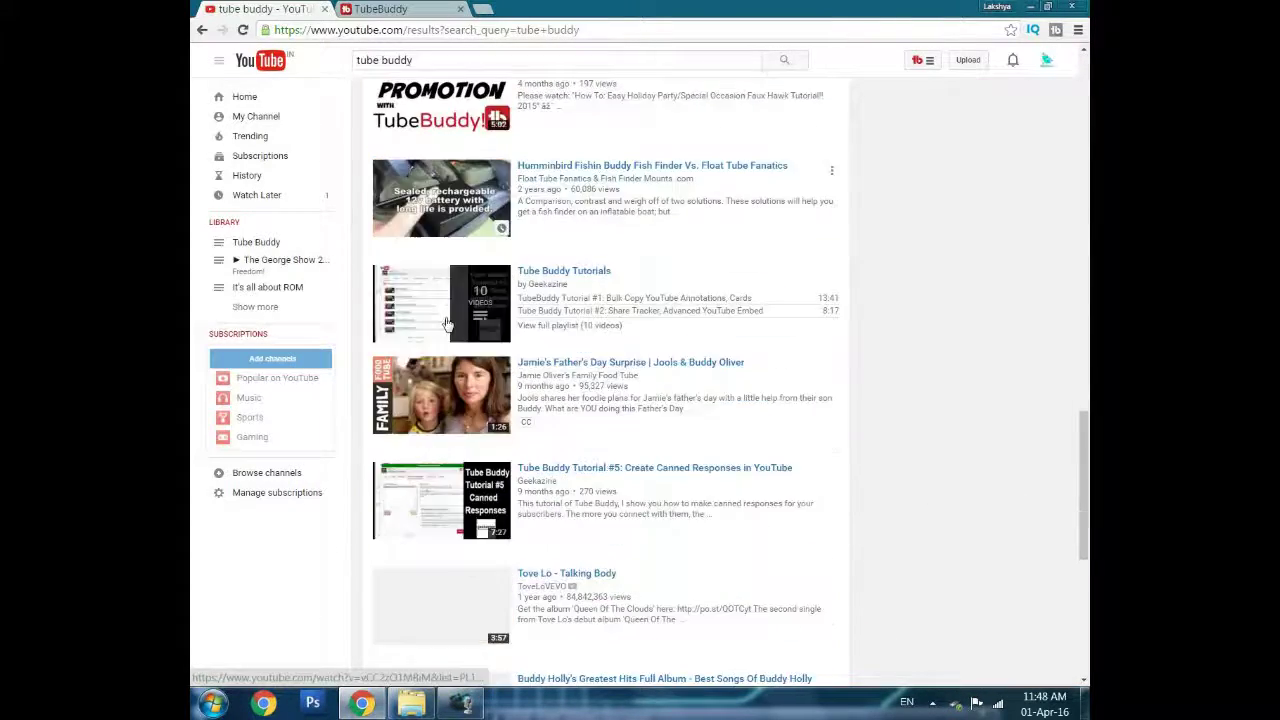
{"action": "scroll", "coordinate": [588, 355], "scroll_direction": "up", "scroll_amount": 20}
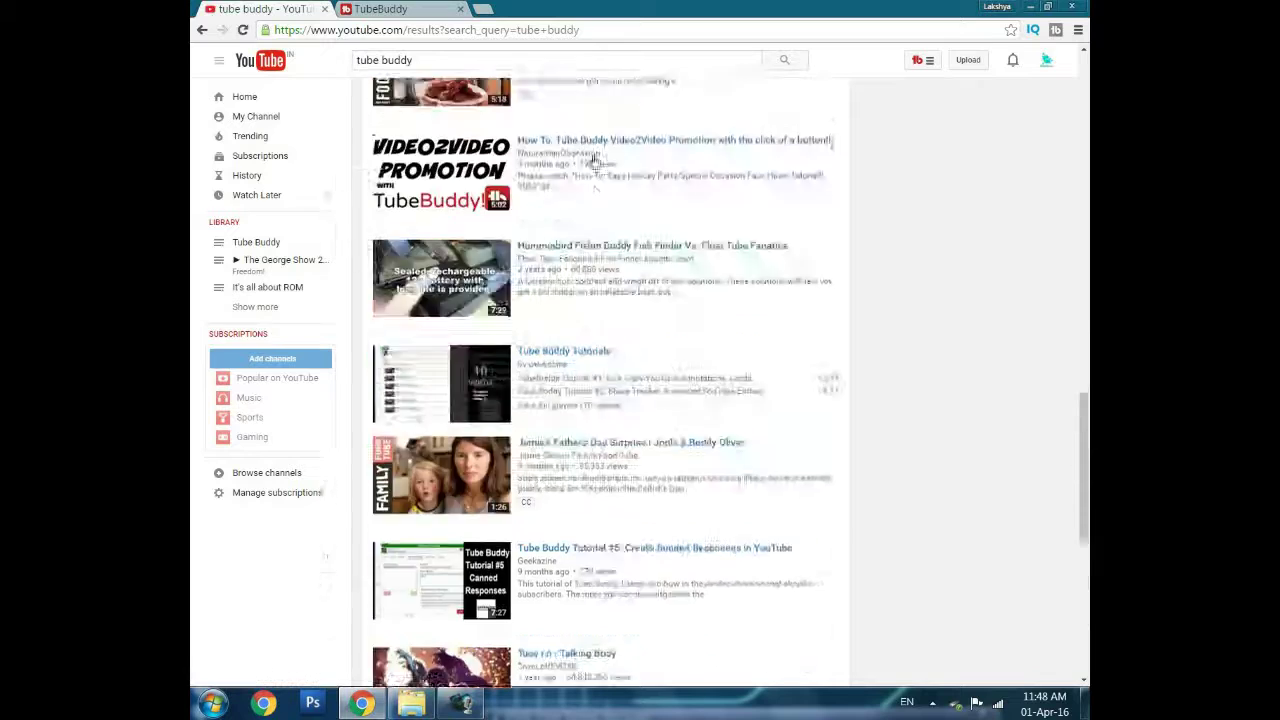
{"action": "right_click", "coordinate": [449, 90]}
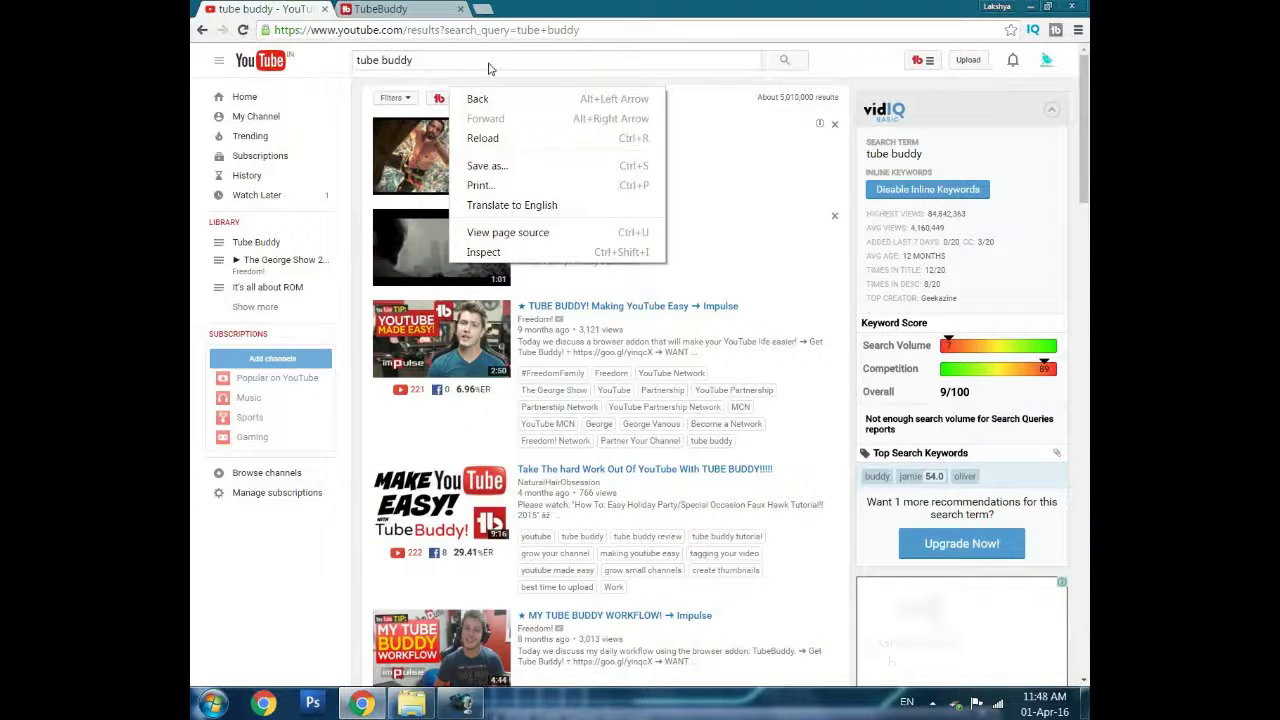
{"action": "left_click", "coordinate": [486, 63]}
Step: Extend the search to "tube buddy channel" and look through the results
{"action": "left_click", "coordinate": [486, 60]}
{"action": "type", "text": "channel"}
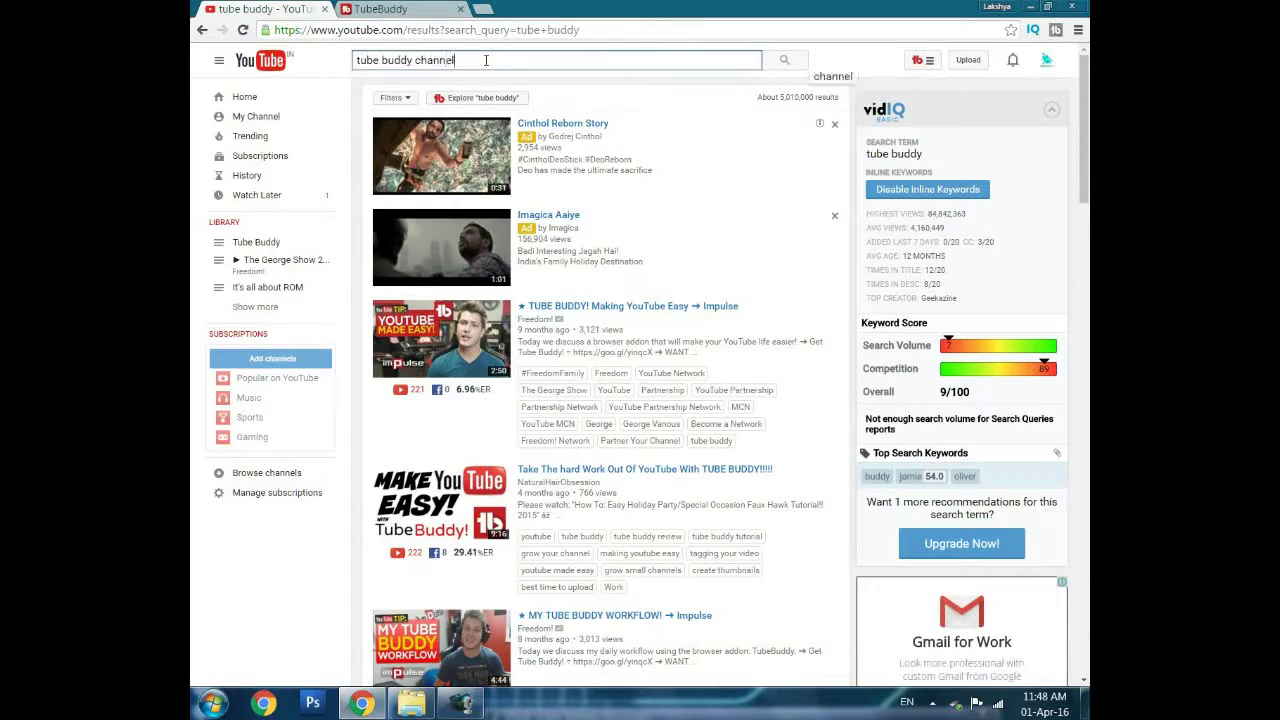
{"action": "key", "text": "Return"}
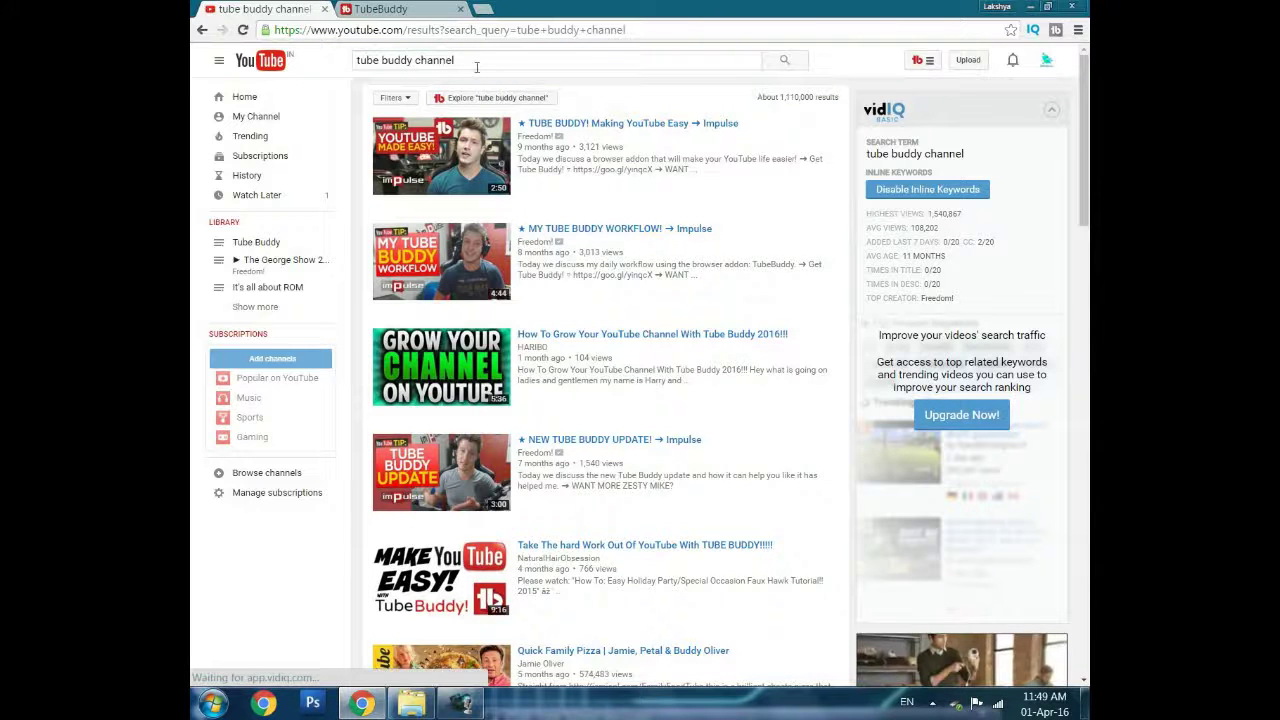
{"action": "scroll", "coordinate": [432, 408], "scroll_direction": "down", "scroll_amount": 4}
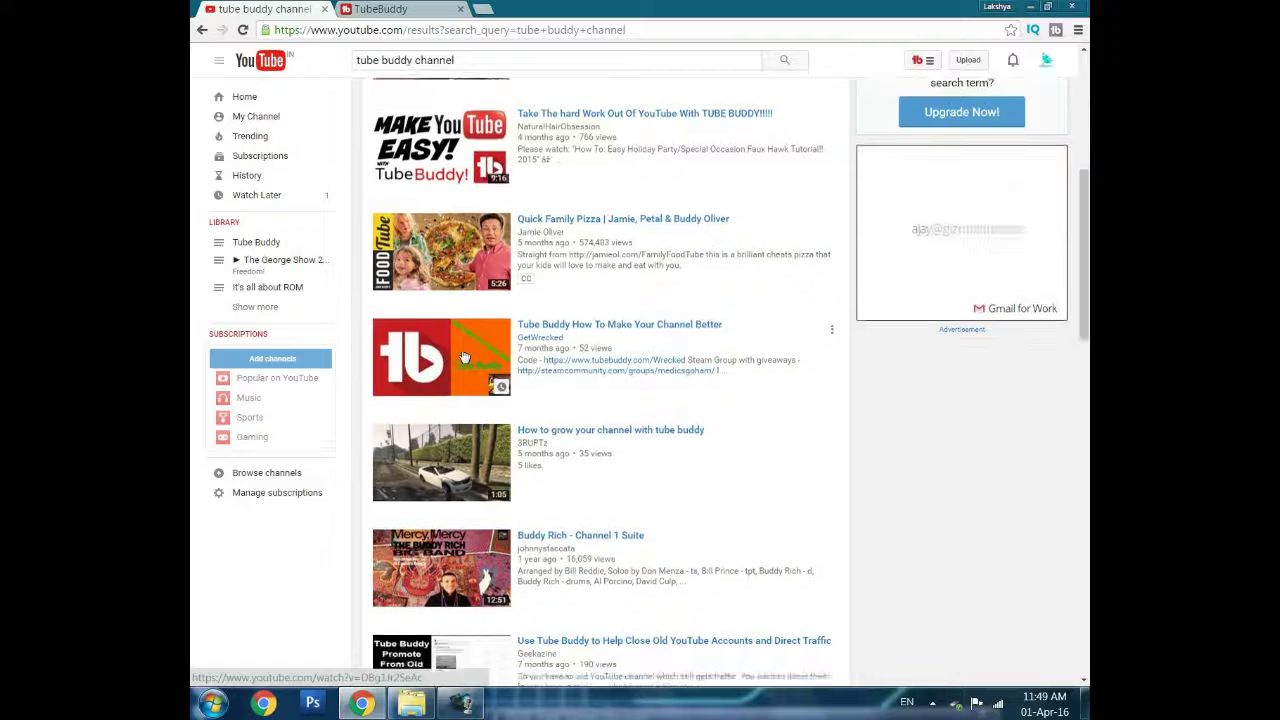
{"action": "scroll", "coordinate": [432, 362], "scroll_direction": "down", "scroll_amount": 1}
{"action": "scroll", "coordinate": [600, 380], "scroll_direction": "up", "scroll_amount": 6}
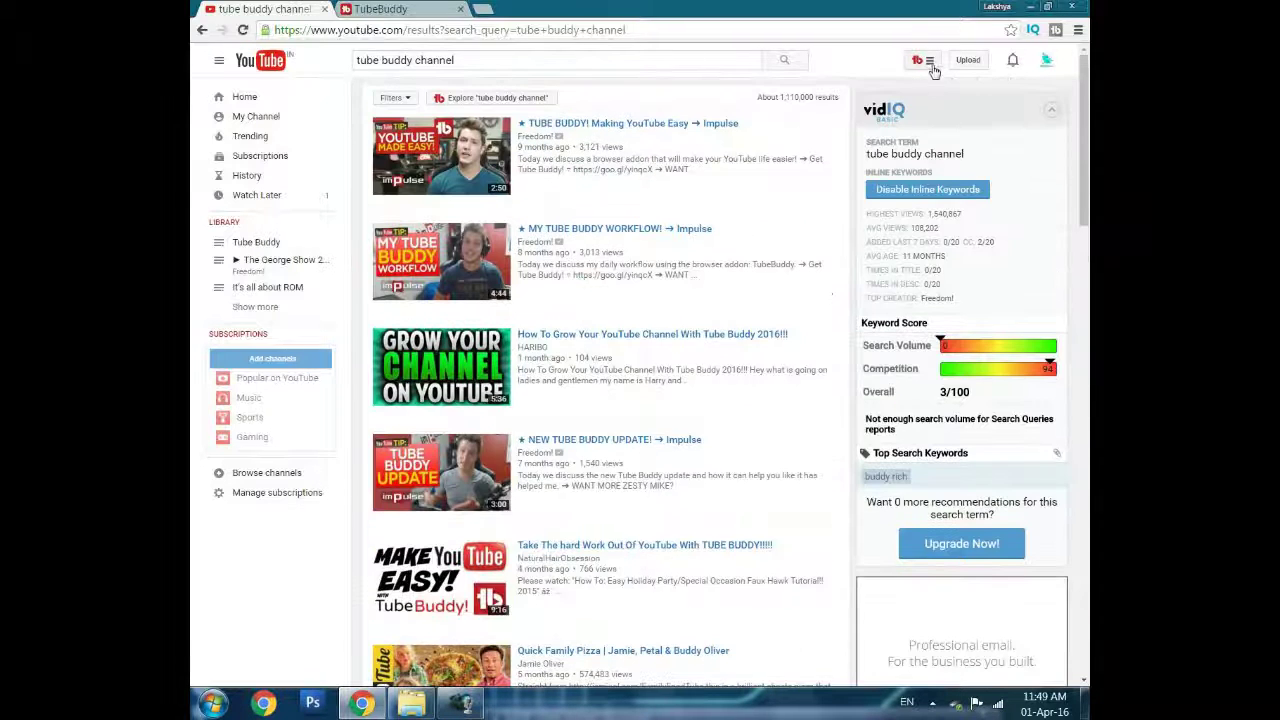
Step: Review the TubeBuddy tools overview from the search page, close it and skim the channel search results again
{"action": "left_click", "coordinate": [929, 62]}
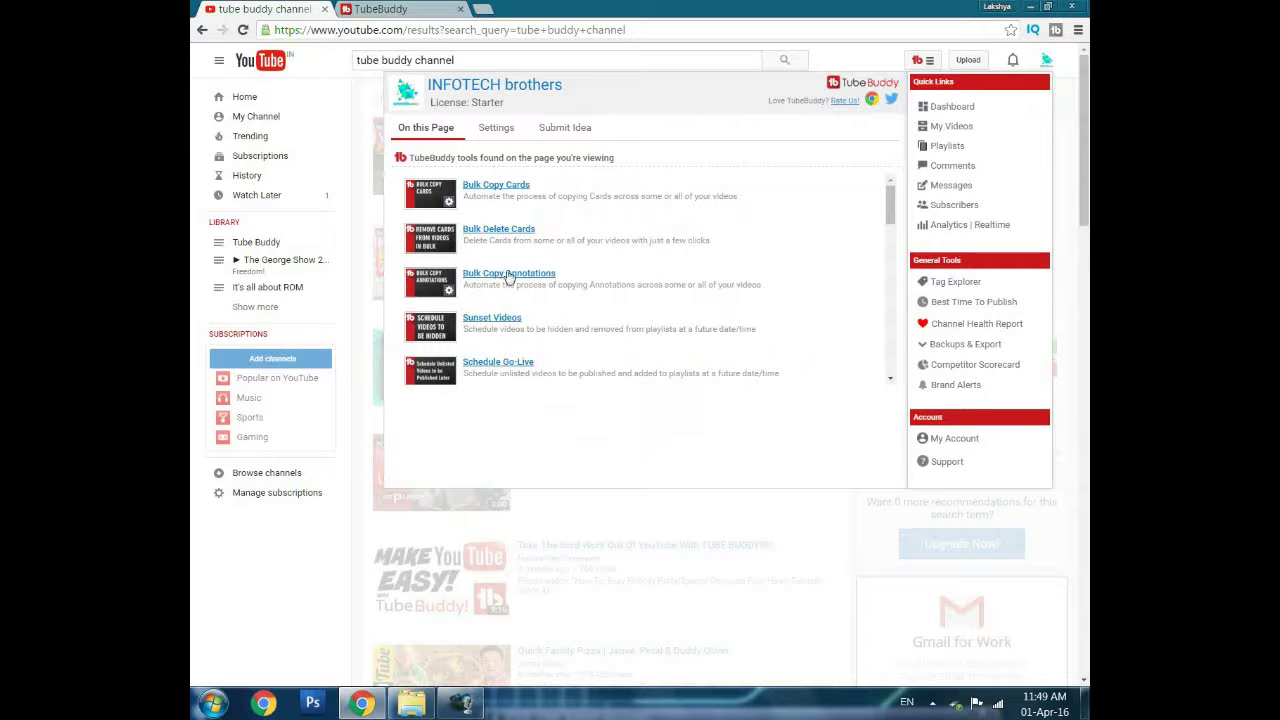
{"action": "left_click", "coordinate": [840, 541]}
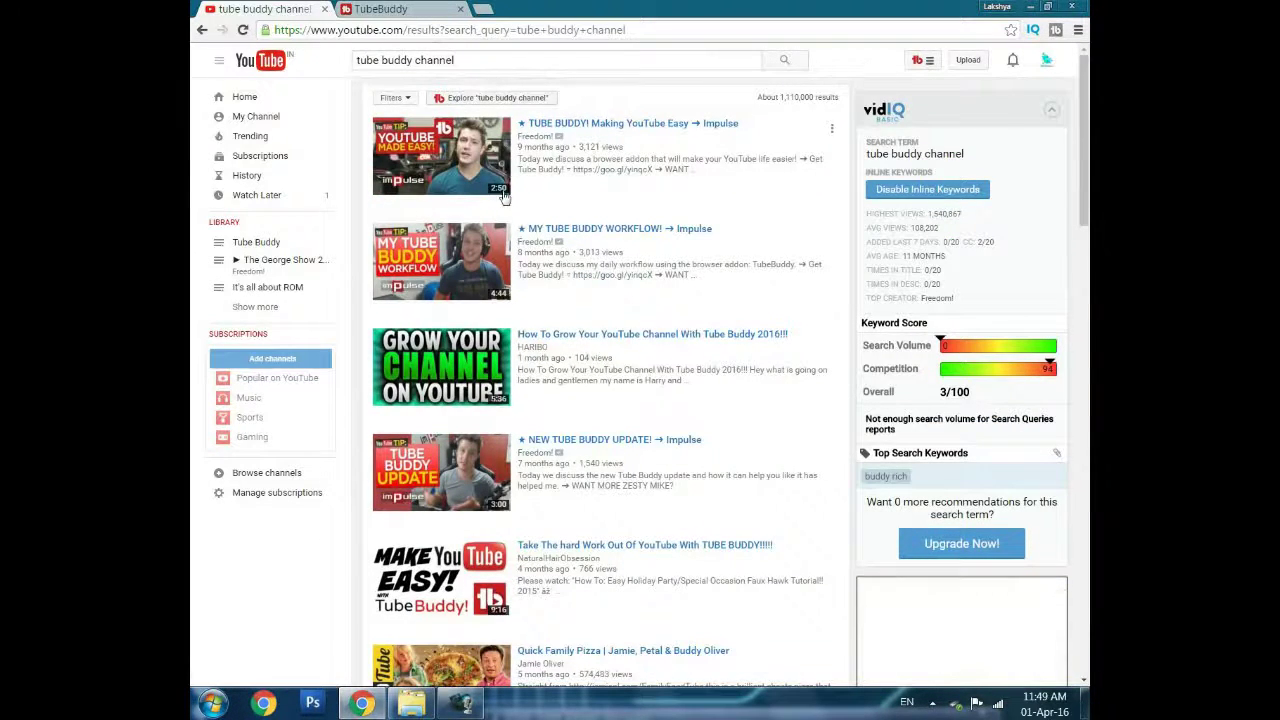
{"action": "scroll", "coordinate": [594, 420], "scroll_direction": "down", "scroll_amount": 10}
{"action": "scroll", "coordinate": [594, 420], "scroll_direction": "up", "scroll_amount": 10}
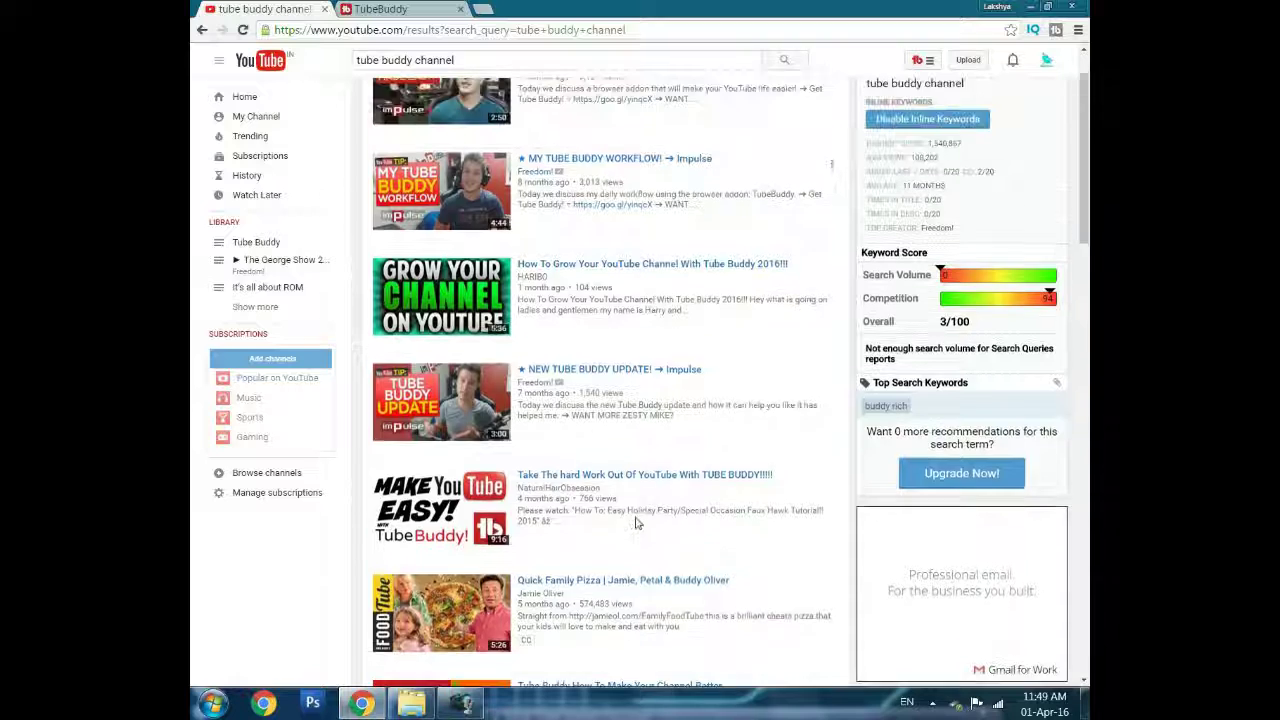
Step: Go back from the "tube buddy channel" results to the earlier "tube buddy" search results
{"action": "right_click", "coordinate": [695, 500]}
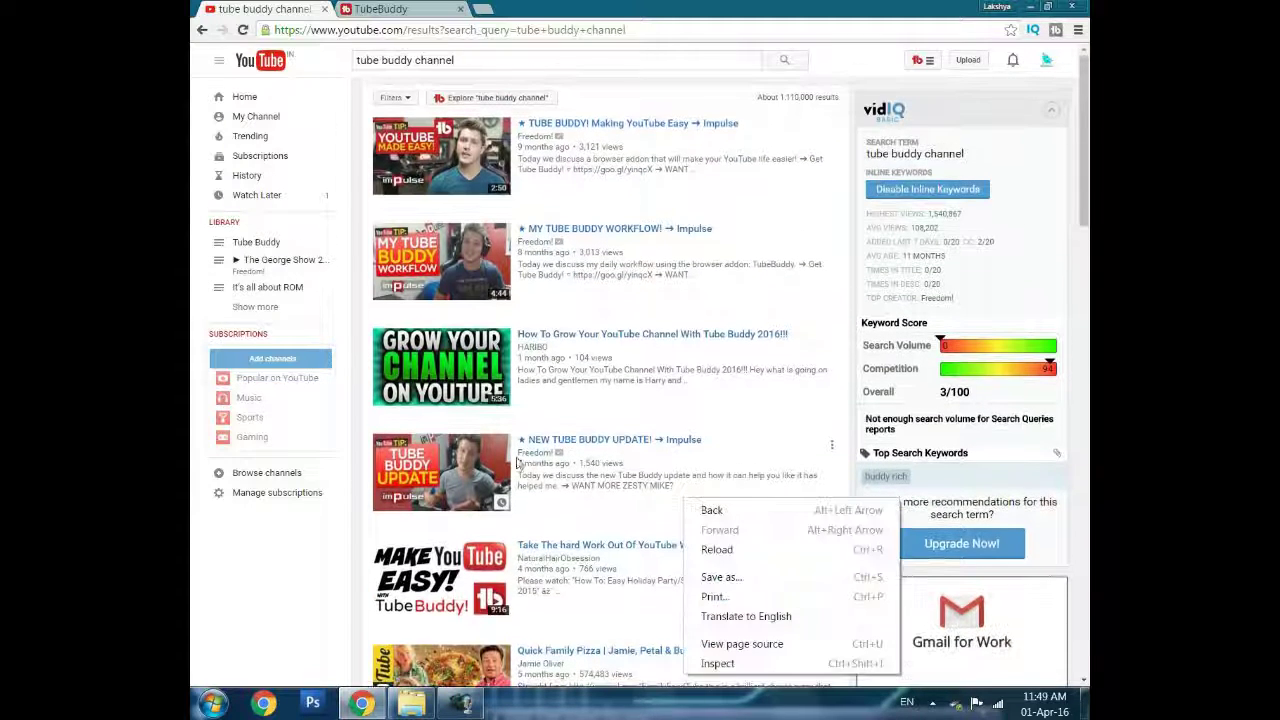
{"action": "left_click", "coordinate": [283, 608]}
{"action": "left_click", "coordinate": [202, 30]}
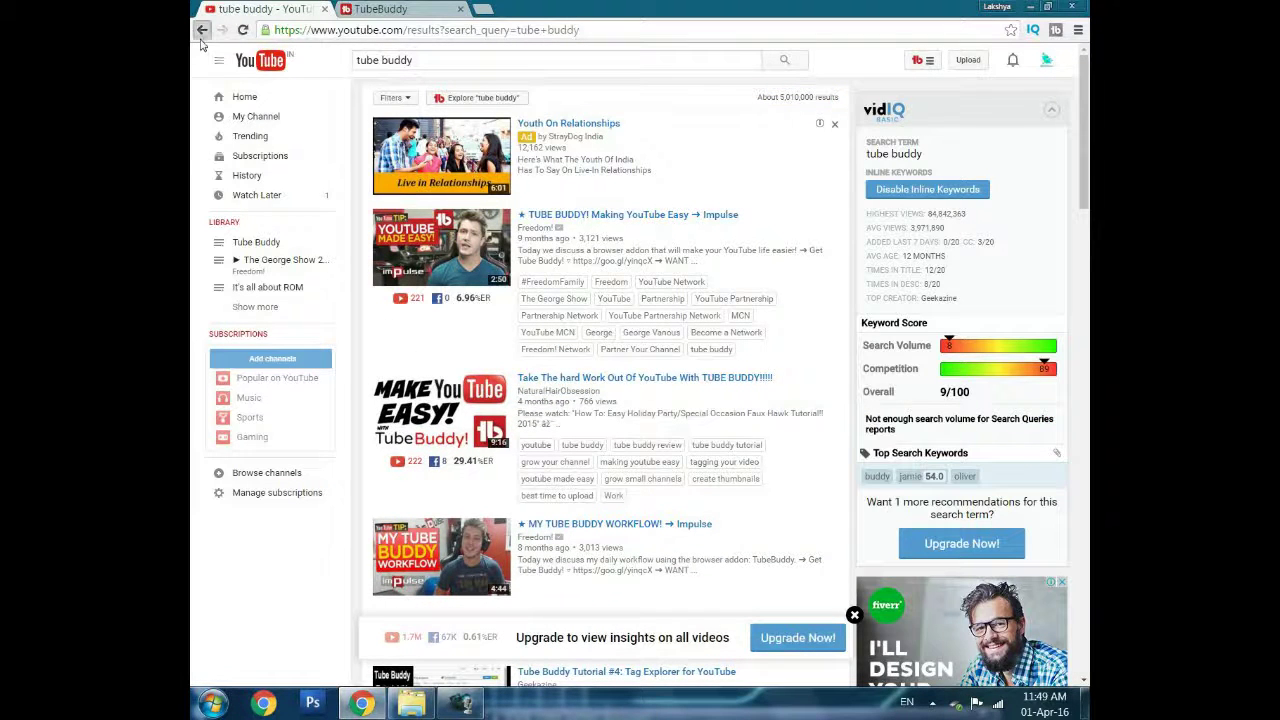
{"action": "left_click", "coordinate": [201, 40]}
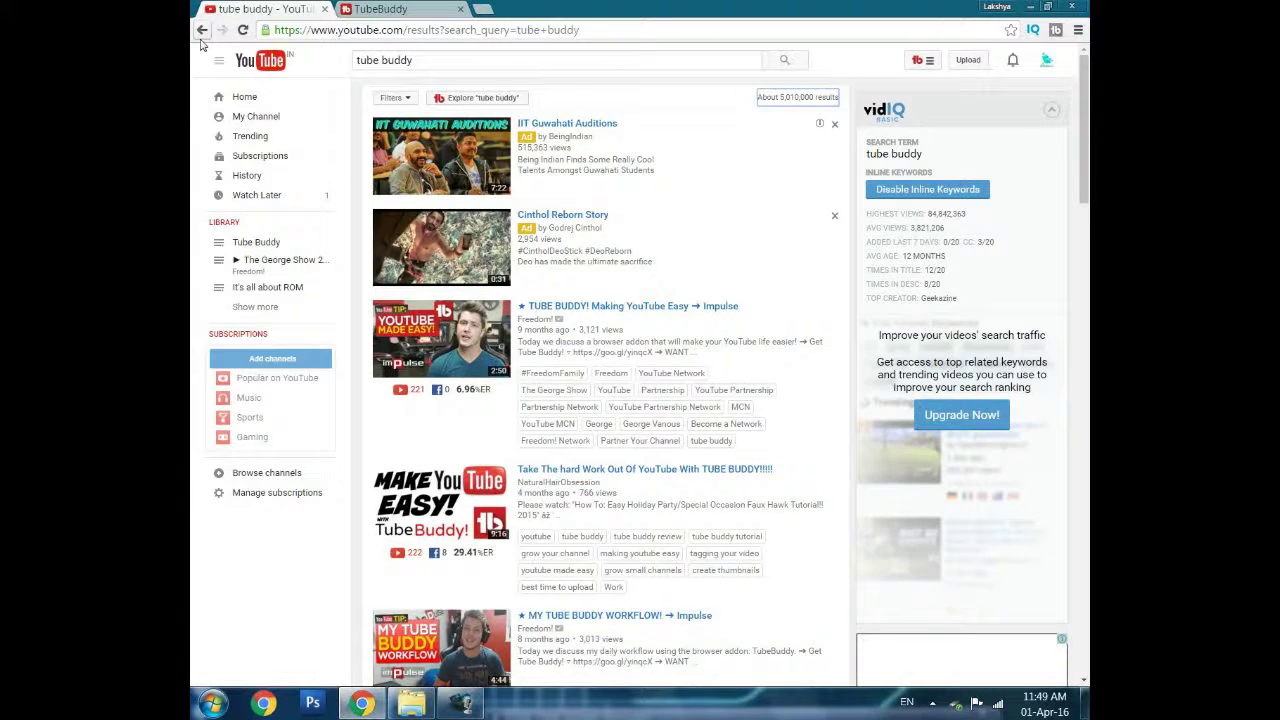